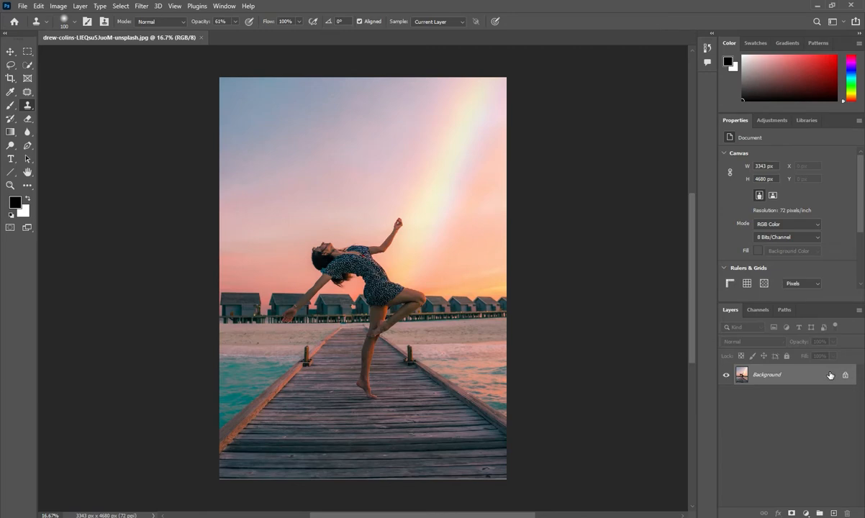
- Duplicate the Background layer and activate the Quick Selection tool for the copy
{"action": "right_click", "coordinate": [826, 375]}
{"action": "left_click", "coordinate": [773, 374]}
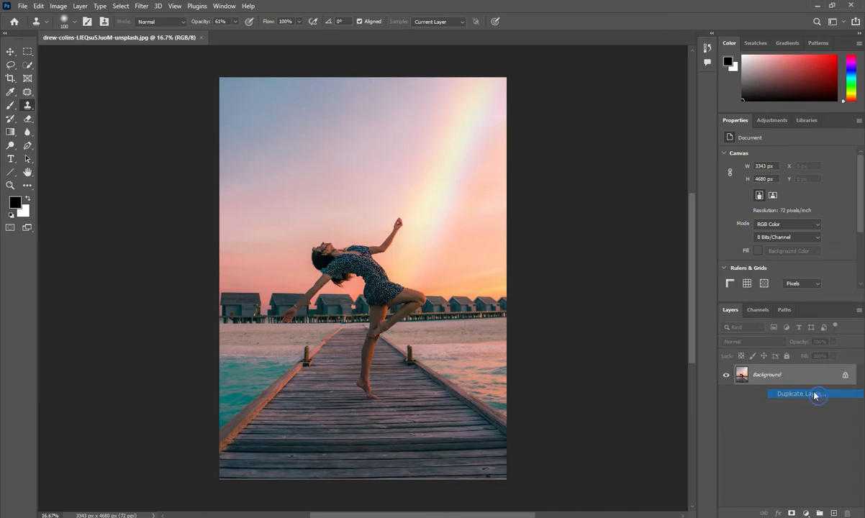
{"action": "left_click", "coordinate": [517, 147]}
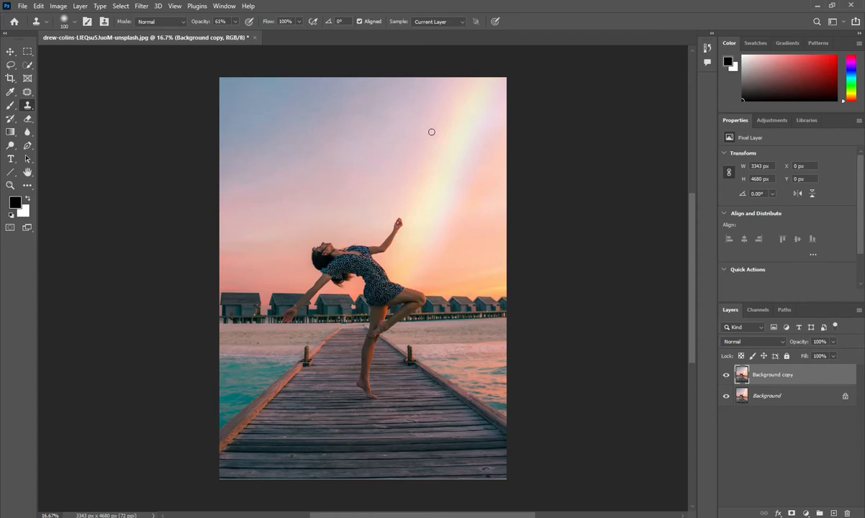
{"action": "left_click_drag", "start_coordinate": [29, 63], "coordinate": [53, 73]}
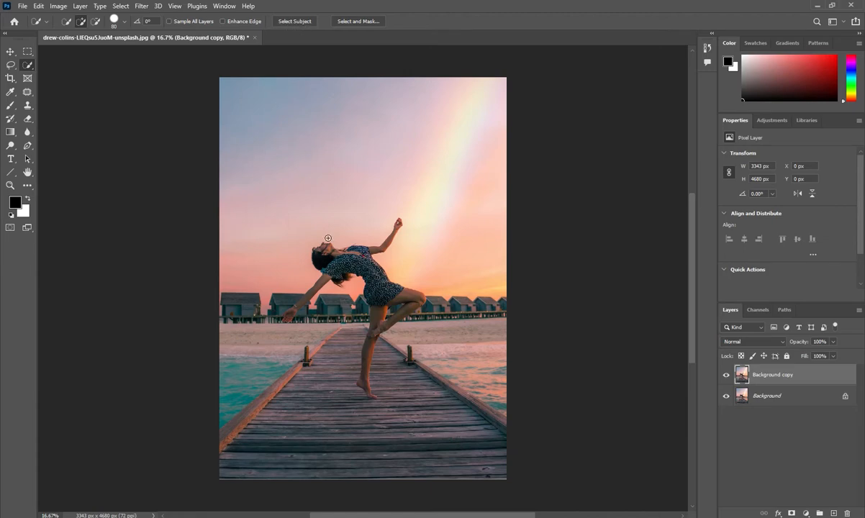
{"action": "scroll", "coordinate": [361, 305], "scroll_direction": "up", "scroll_amount": 3}
{"action": "mouse_move", "coordinate": [303, 220]}
{"action": "left_mouse_down"}
{"action": "mouse_move", "coordinate": [347, 252]}
{"action": "mouse_move", "coordinate": [367, 282]}
{"action": "left_mouse_up"}
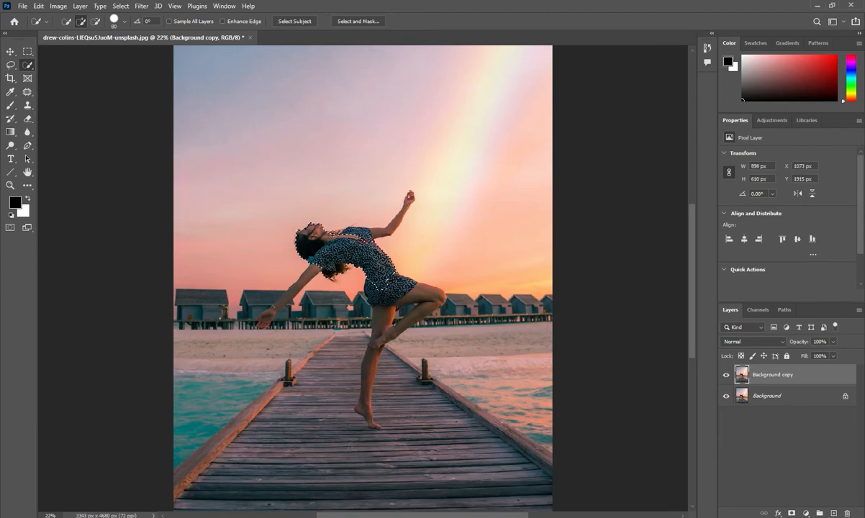
{"action": "key", "text": "ctrl+d"}
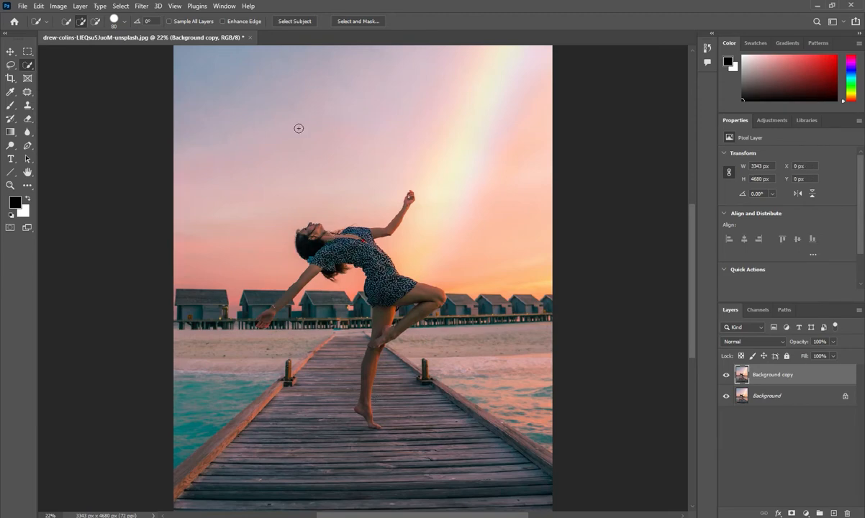
- Select the dancing woman with Select Subject and subtract the excess background area beside her dress
{"action": "left_click", "coordinate": [301, 23]}
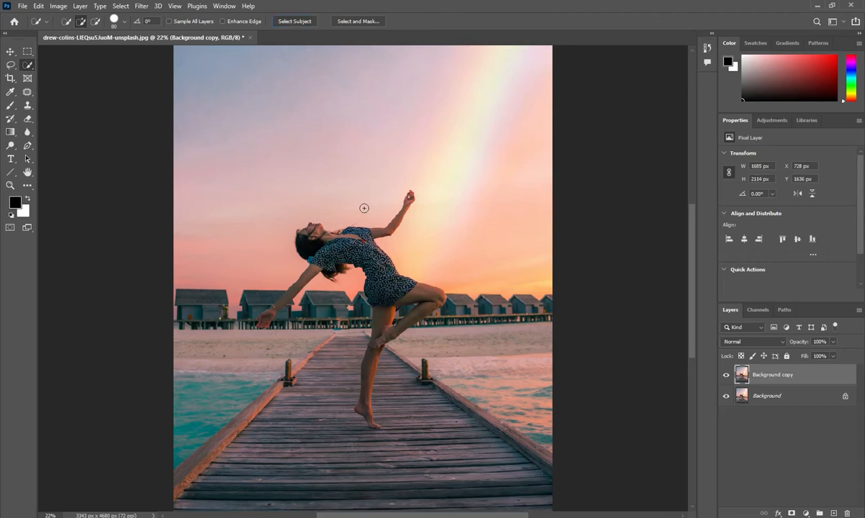
{"action": "left_click_drag", "start_coordinate": [362, 279], "coordinate": [359, 323]}
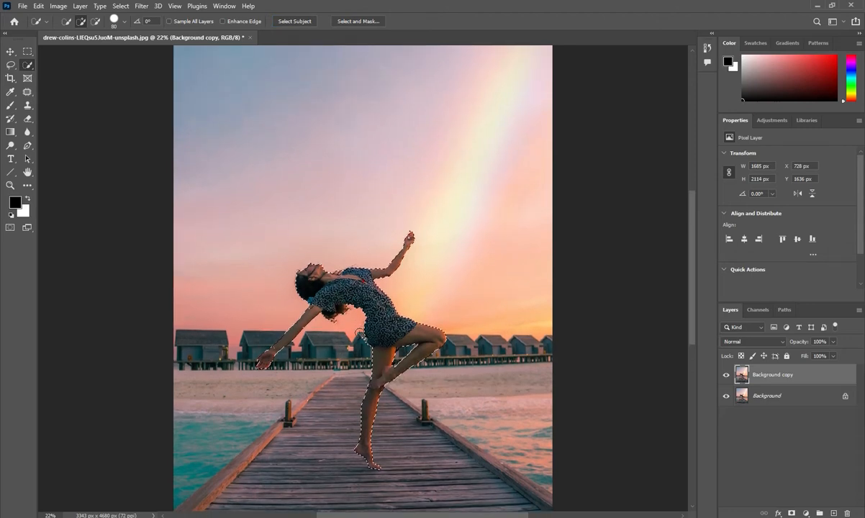
{"action": "scroll", "coordinate": [359, 328], "scroll_direction": "up", "scroll_amount": 3}
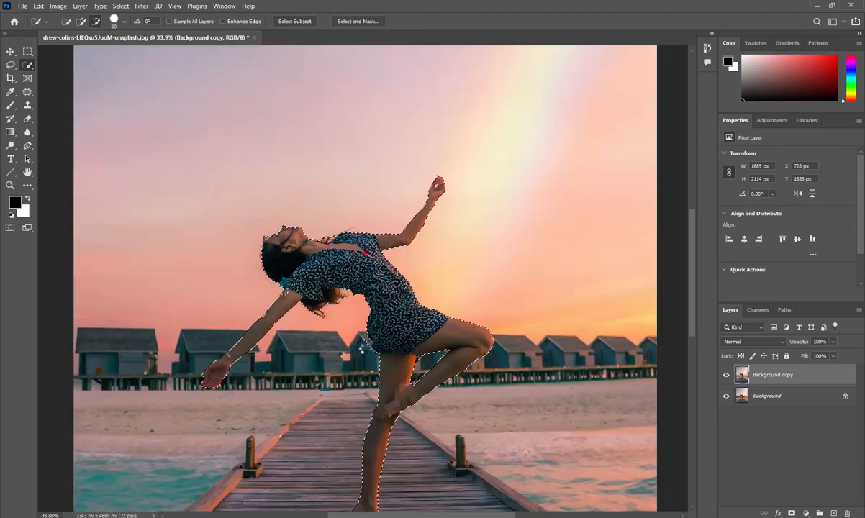
{"action": "left_click", "coordinate": [365, 346], "text": "alt"}
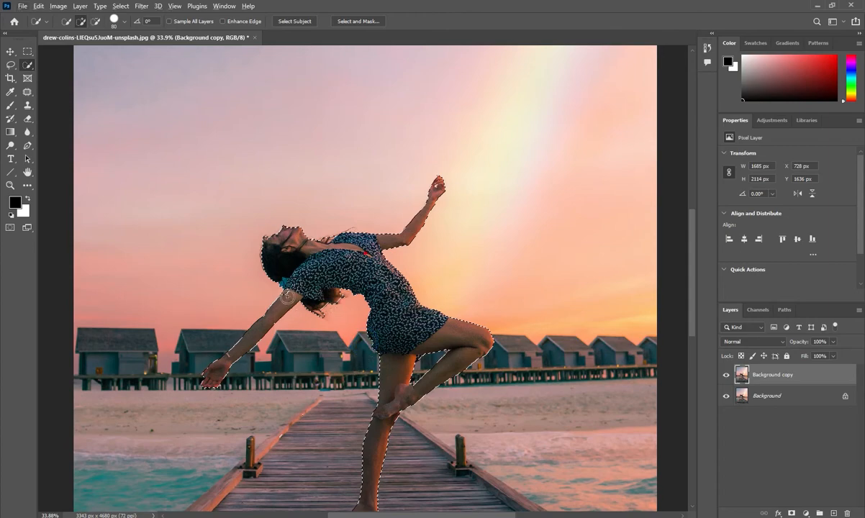
{"action": "key", "text": "space"}
{"action": "left_click_drag", "start_coordinate": [387, 335], "coordinate": [362, 182]}
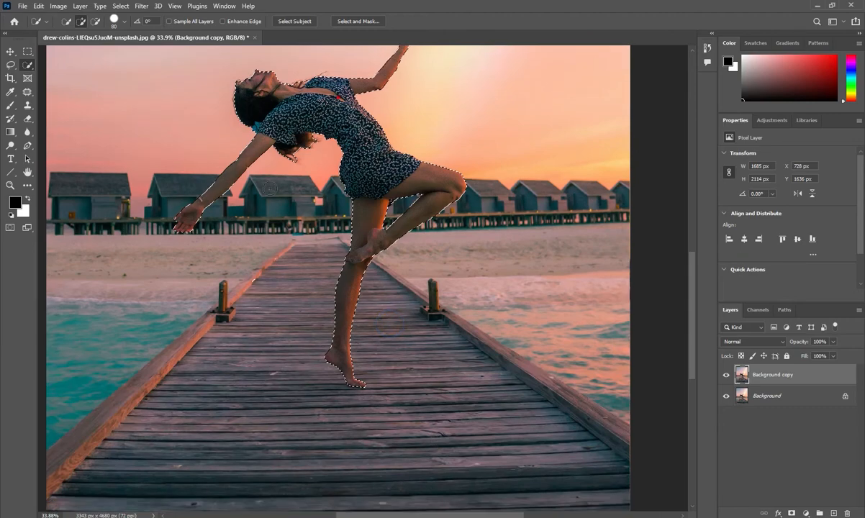
{"action": "scroll", "coordinate": [380, 214], "scroll_direction": "down", "scroll_amount": 3}
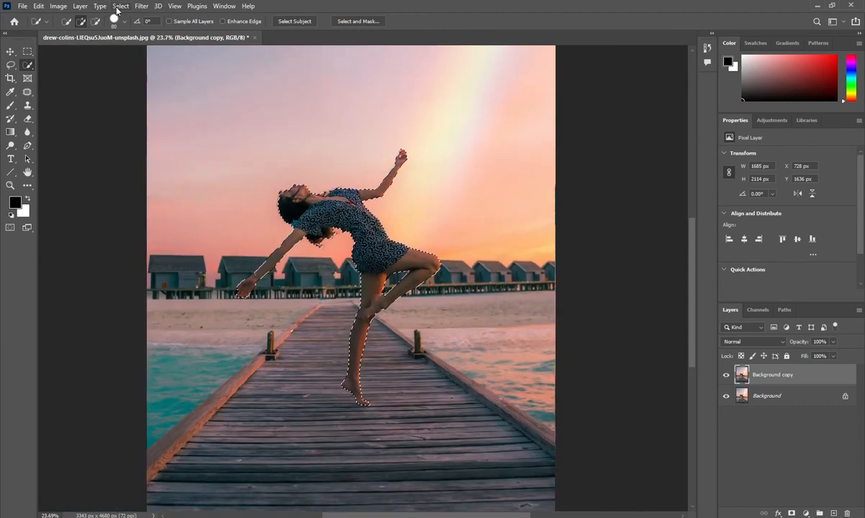
- Expand the selection around the woman by 10 pixels
{"action": "left_click", "coordinate": [119, 6]}
{"action": "left_click", "coordinate": [155, 161]}
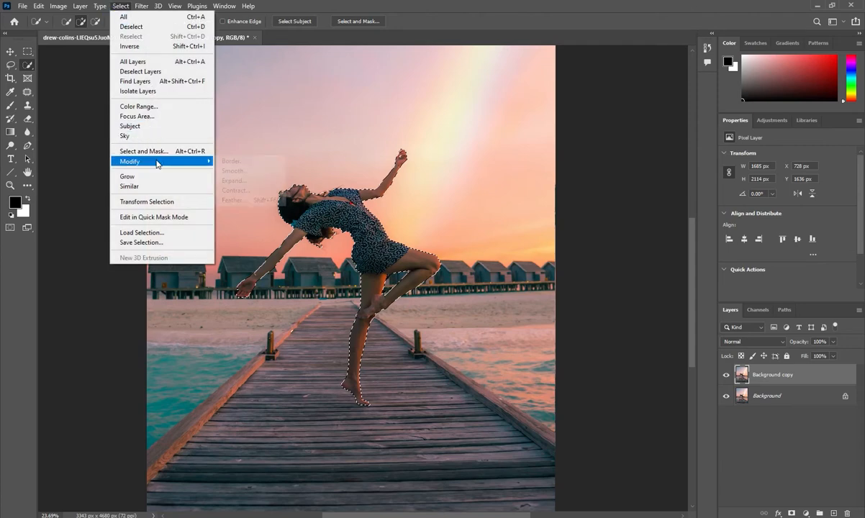
{"action": "left_click", "coordinate": [238, 180]}
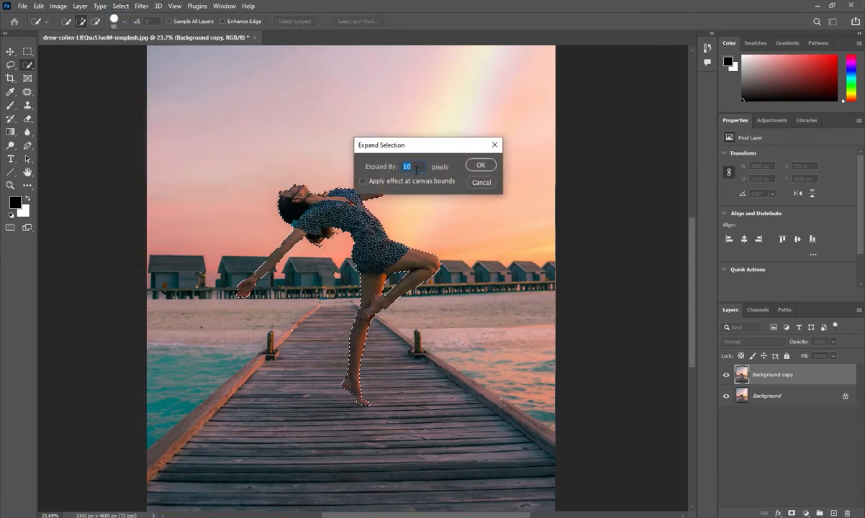
{"action": "type", "text": "010"}
{"action": "left_click", "coordinate": [469, 164]}
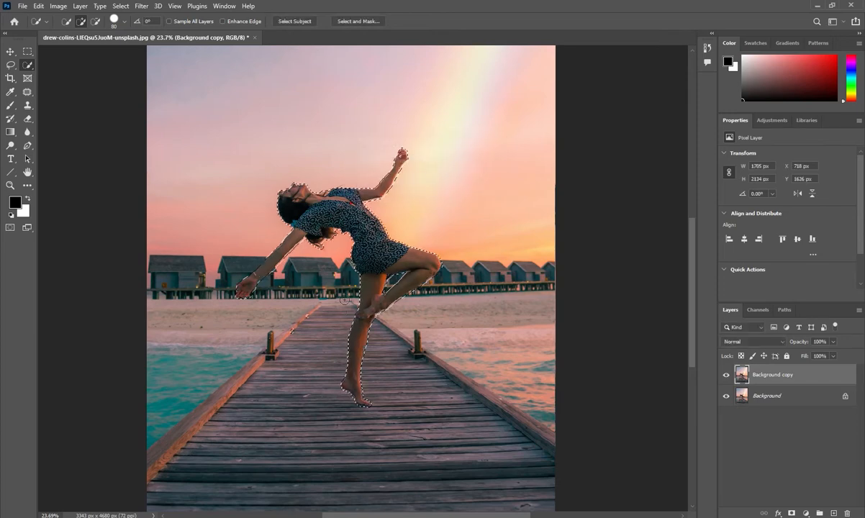
- Refine the expanded selection around the woman with the Quick Selection tool, subtracting excess background
{"action": "key", "text": "alt"}
{"action": "key", "text": "alt"}
{"action": "key", "text": "alt"}
{"action": "key", "text": "alt"}
{"action": "key", "text": "alt"}
- Remove the selected woman with Content-Aware Fill, output the result to the current layer, and deselect
{"action": "left_click", "coordinate": [40, 7]}
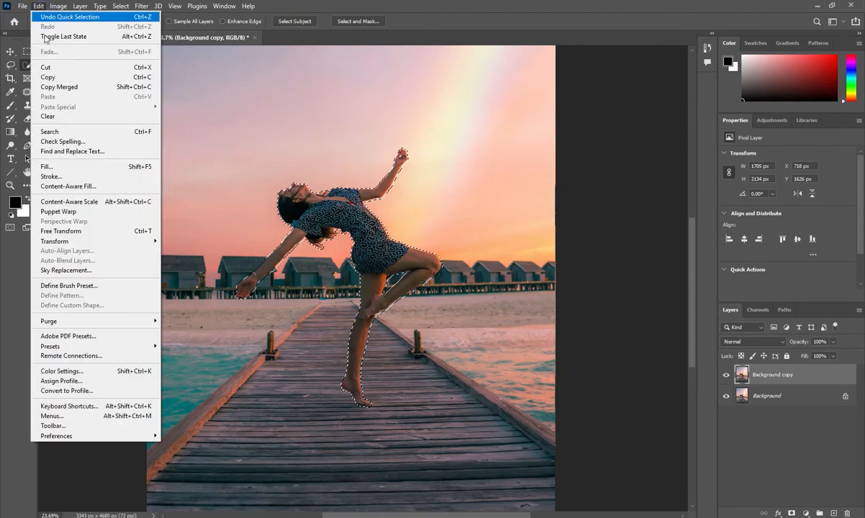
{"action": "left_click", "coordinate": [63, 188]}
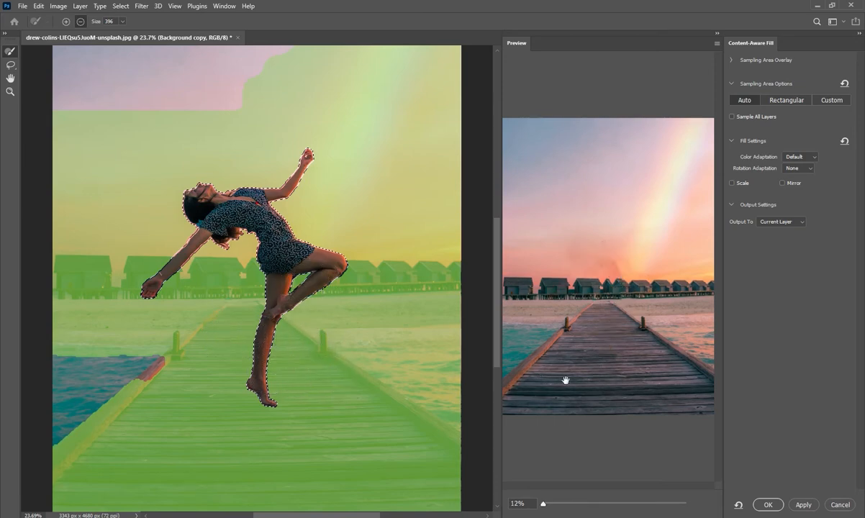
{"action": "left_click", "coordinate": [795, 224]}
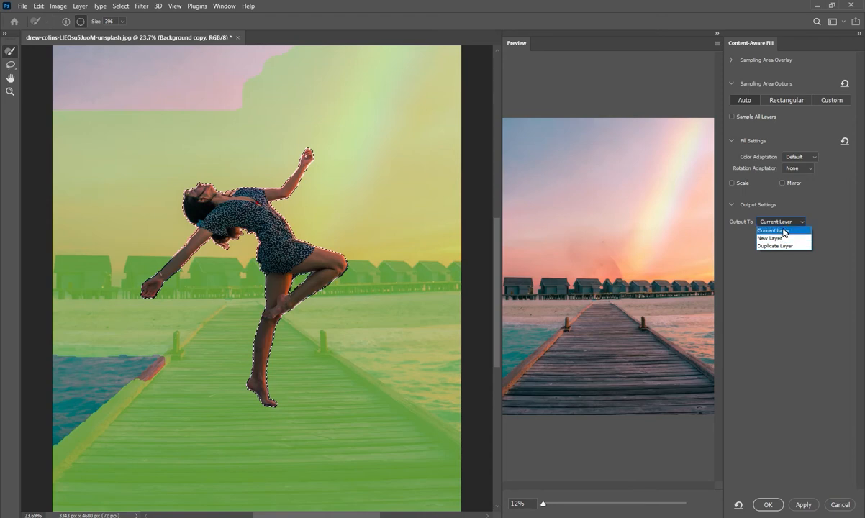
{"action": "left_click", "coordinate": [783, 231]}
{"action": "left_click", "coordinate": [797, 504]}
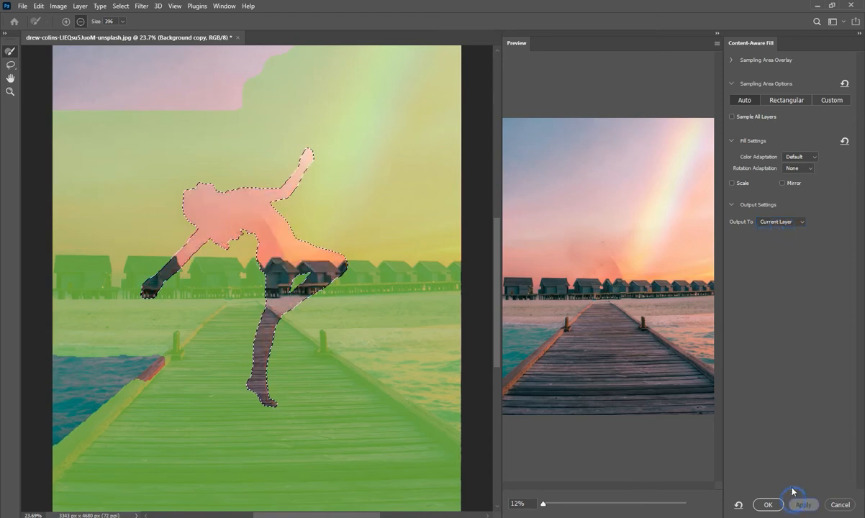
{"action": "left_click", "coordinate": [767, 505]}
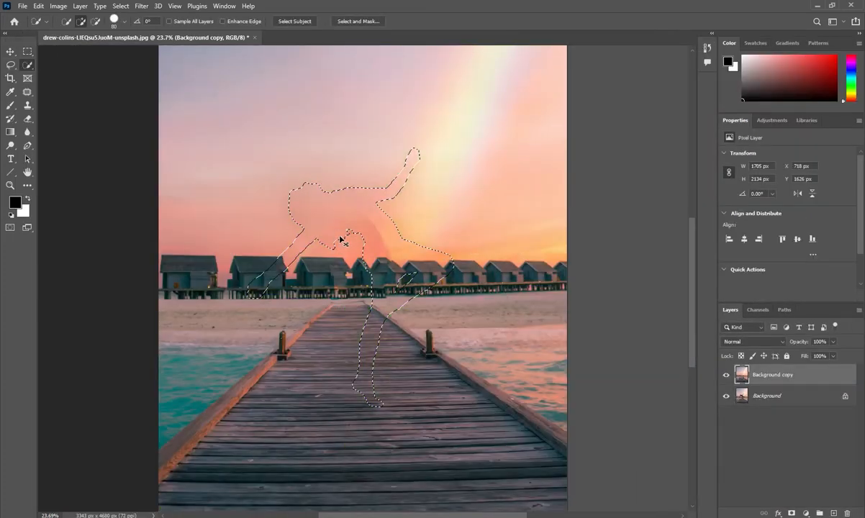
{"action": "key", "text": "ctrl+d"}
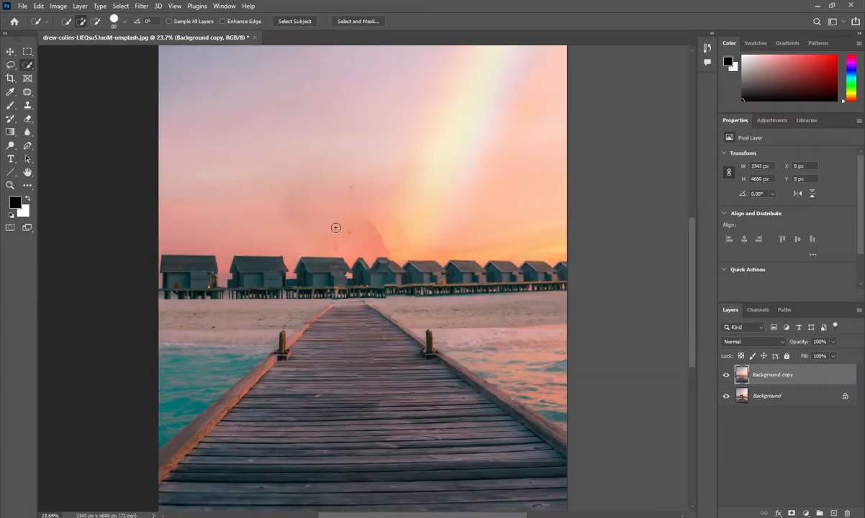
- Hide the original Background layer beneath the retouched copy
{"action": "scroll", "coordinate": [367, 256], "scroll_direction": "up", "scroll_amount": 7}
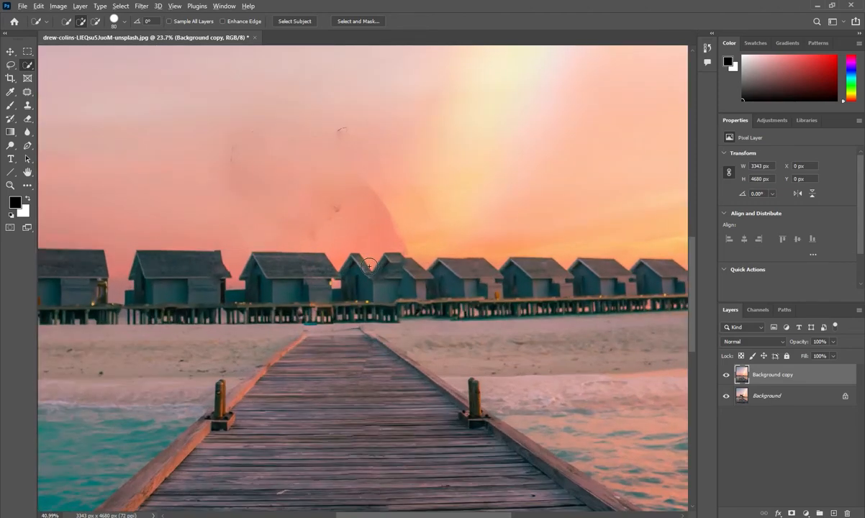
{"action": "left_click_drag", "start_coordinate": [329, 162], "coordinate": [246, 194]}
{"action": "scroll", "coordinate": [293, 303], "scroll_direction": "down", "scroll_amount": 3}
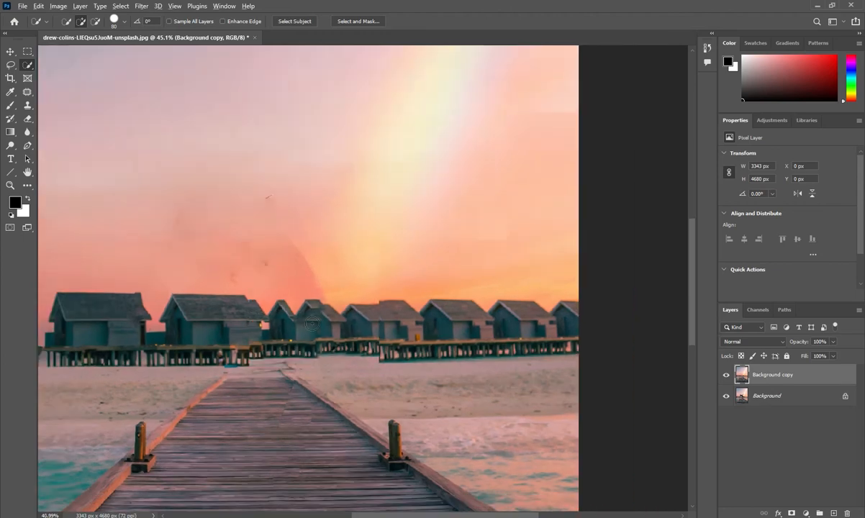
{"action": "scroll", "coordinate": [310, 325], "scroll_direction": "up", "scroll_amount": 4}
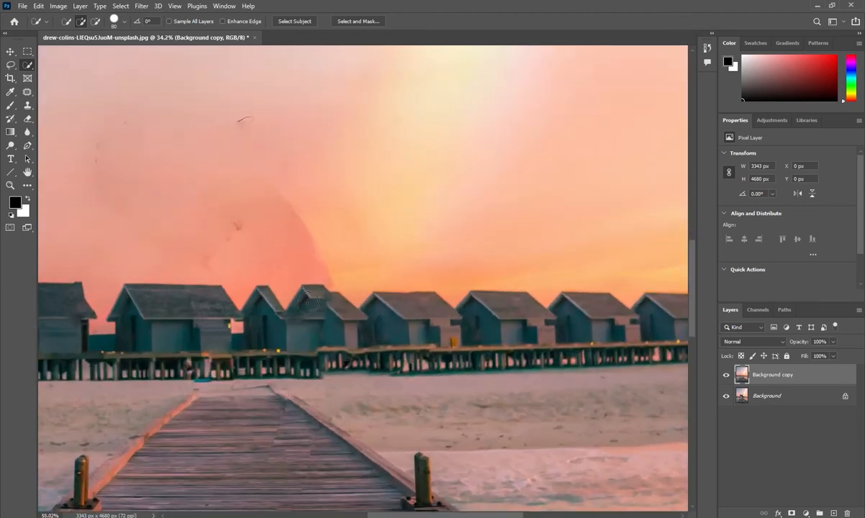
{"action": "left_click_drag", "start_coordinate": [311, 285], "coordinate": [358, 318]}
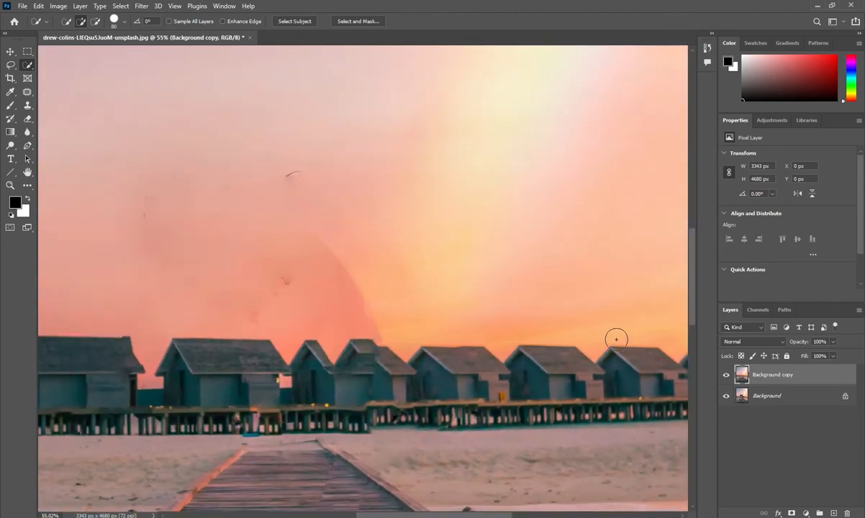
{"action": "left_click", "coordinate": [725, 395]}
- Repair the broken roof of the hut behind the pier's end with the Patch tool, using the neighbouring hut's roof, and deselect
{"action": "left_click_drag", "start_coordinate": [30, 95], "coordinate": [59, 110]}
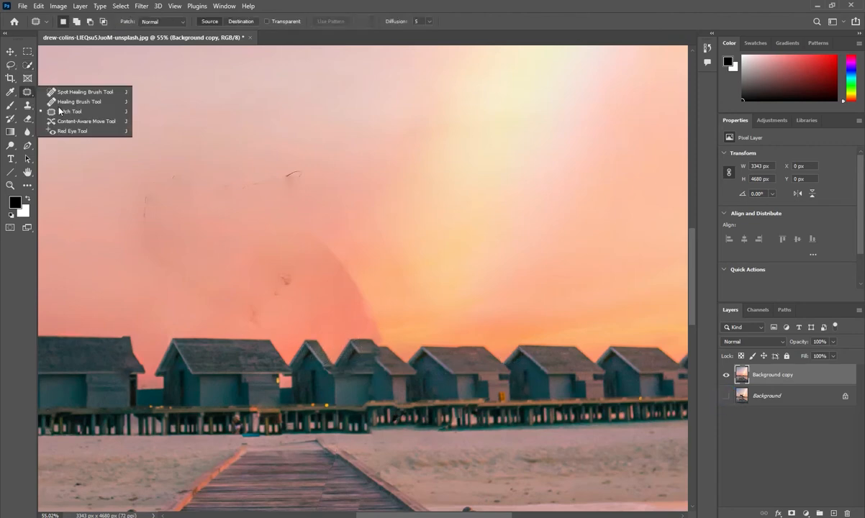
{"action": "left_click", "coordinate": [67, 112]}
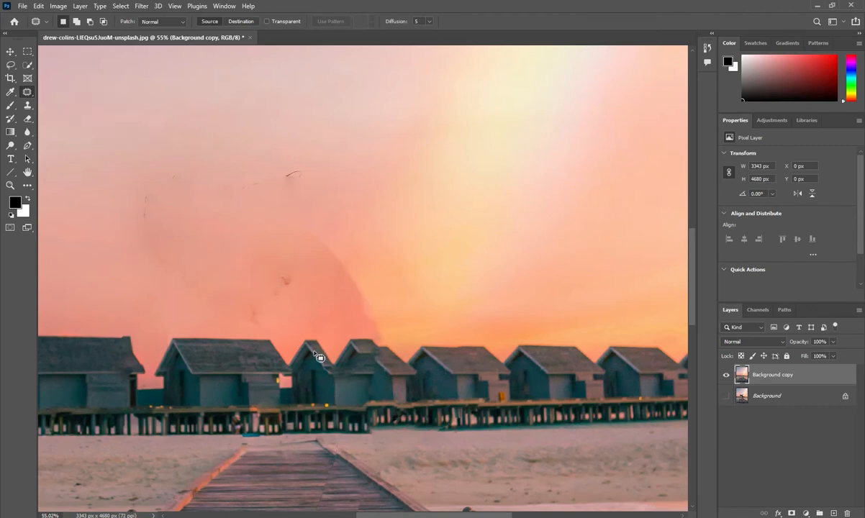
{"action": "mouse_move", "coordinate": [317, 344]}
{"action": "left_mouse_down"}
{"action": "mouse_move", "coordinate": [330, 370]}
{"action": "mouse_move", "coordinate": [412, 372]}
{"action": "mouse_move", "coordinate": [389, 346]}
{"action": "mouse_move", "coordinate": [338, 340]}
{"action": "mouse_move", "coordinate": [317, 341]}
{"action": "mouse_move", "coordinate": [351, 355]}
{"action": "mouse_move", "coordinate": [233, 357]}
{"action": "left_mouse_up"}
{"action": "key", "text": "ctrl+d"}
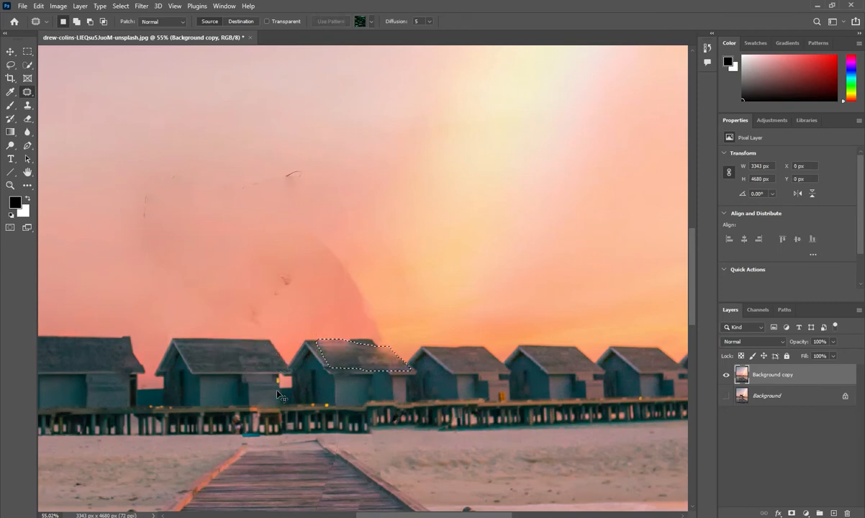
- Clone clean sky over the faint dark marks where the woman's head was, using the Clone Stamp with a 175 px brush
{"action": "scroll", "coordinate": [277, 388], "scroll_direction": "down", "scroll_amount": 3}
{"action": "scroll", "coordinate": [278, 387], "scroll_direction": "down", "scroll_amount": 3}
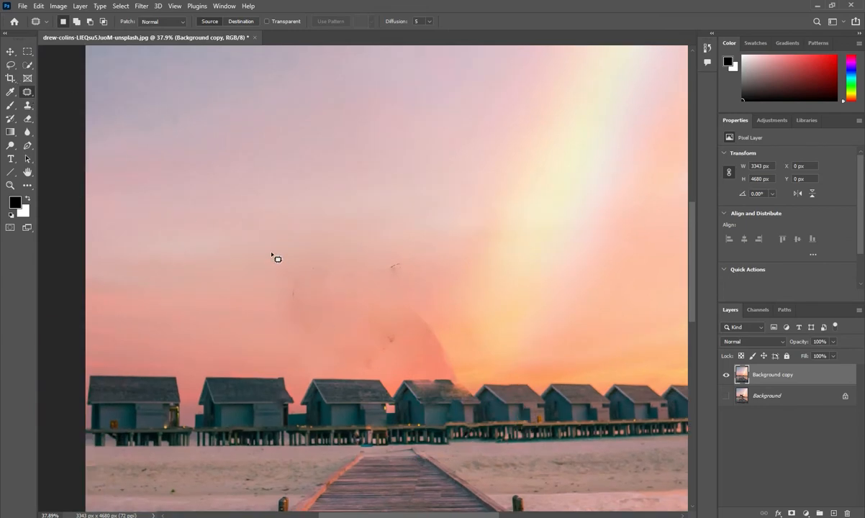
{"action": "left_click_drag", "start_coordinate": [31, 101], "coordinate": [52, 110]}
{"action": "left_click", "coordinate": [78, 105]}
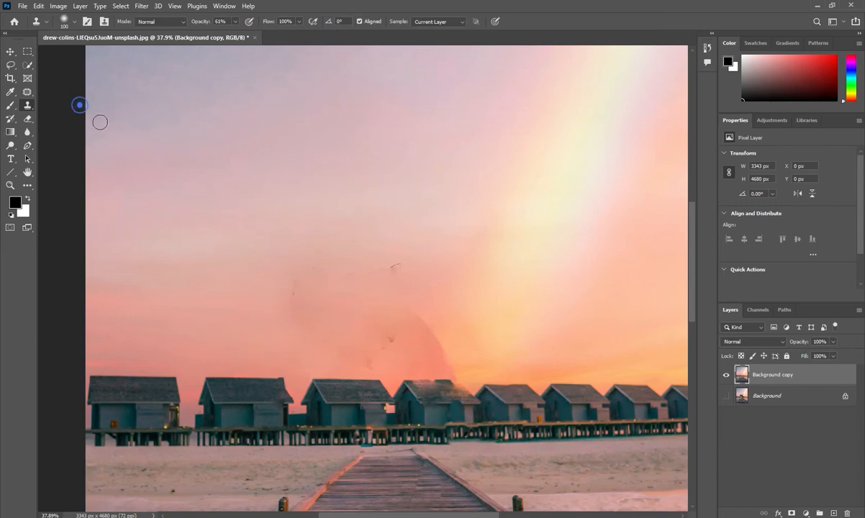
{"action": "left_click", "coordinate": [194, 332], "text": "alt"}
{"action": "key", "text": "bracketright"}
{"action": "key", "text": "bracketright"}
{"action": "key", "text": "bracketright"}
{"action": "left_click", "coordinate": [193, 313], "text": "alt"}
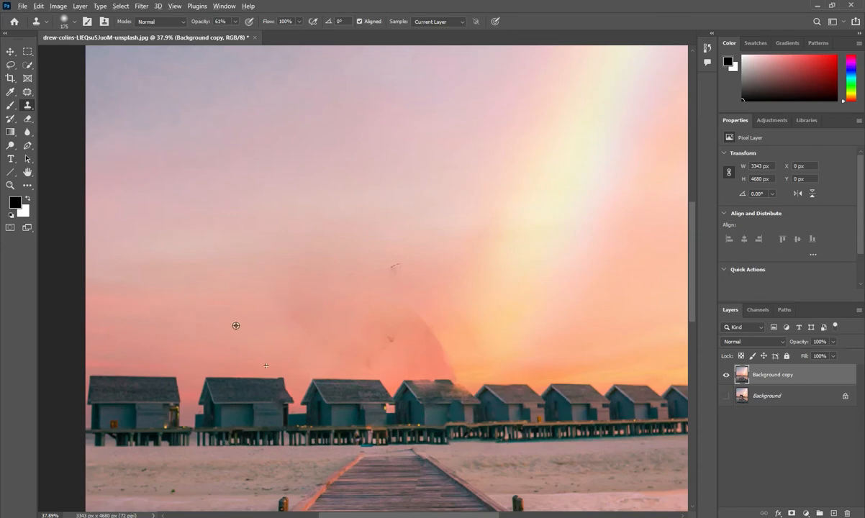
- Sample clean sky and clone it over the thin dark streak and smudge in the middle of the sky
{"action": "left_click", "coordinate": [167, 323], "text": "alt"}
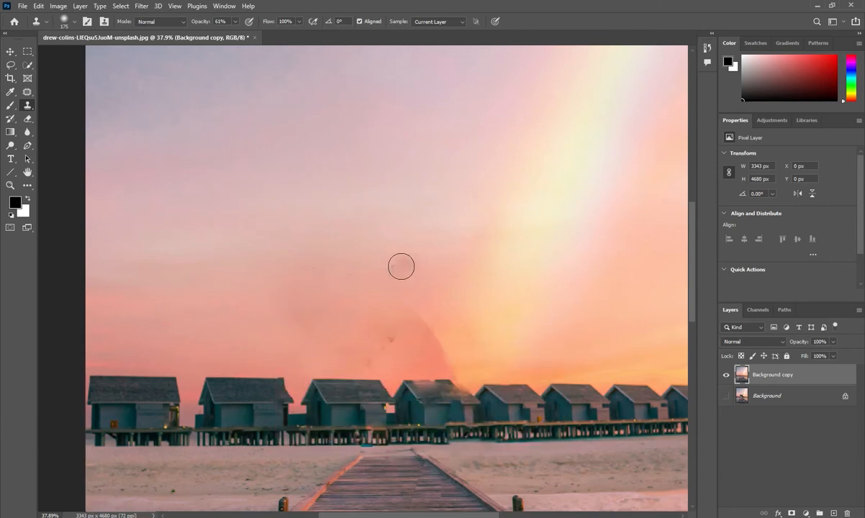
{"action": "left_click_drag", "start_coordinate": [390, 269], "coordinate": [388, 268]}
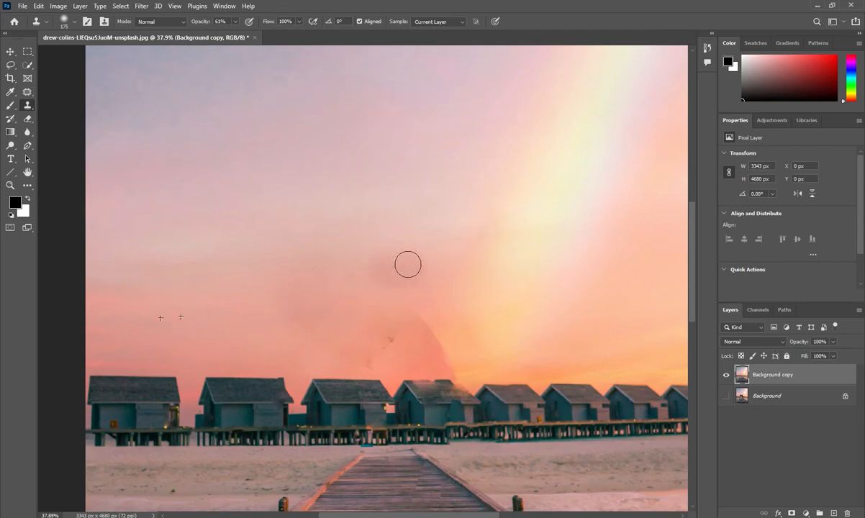
{"action": "left_click", "coordinate": [324, 226], "text": "alt"}
{"action": "mouse_move", "coordinate": [374, 264]}
{"action": "left_mouse_down"}
{"action": "mouse_move", "coordinate": [408, 264]}
{"action": "mouse_move", "coordinate": [383, 277]}
{"action": "left_mouse_up"}
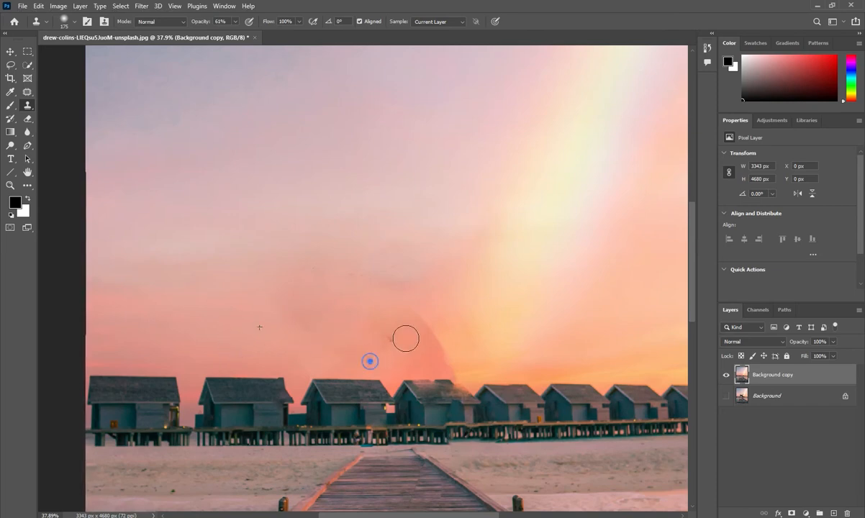
- Clone sampled sky over the curved reddish edge and dark spot above the repaired hut roof
{"action": "left_click", "coordinate": [226, 333], "text": "alt"}
{"action": "mouse_move", "coordinate": [409, 324]}
{"action": "left_mouse_down"}
{"action": "mouse_move", "coordinate": [418, 321]}
{"action": "mouse_move", "coordinate": [431, 342]}
{"action": "left_mouse_up"}
{"action": "left_click", "coordinate": [237, 338], "text": "alt"}
{"action": "scroll", "coordinate": [320, 366], "scroll_direction": "down", "scroll_amount": 5}
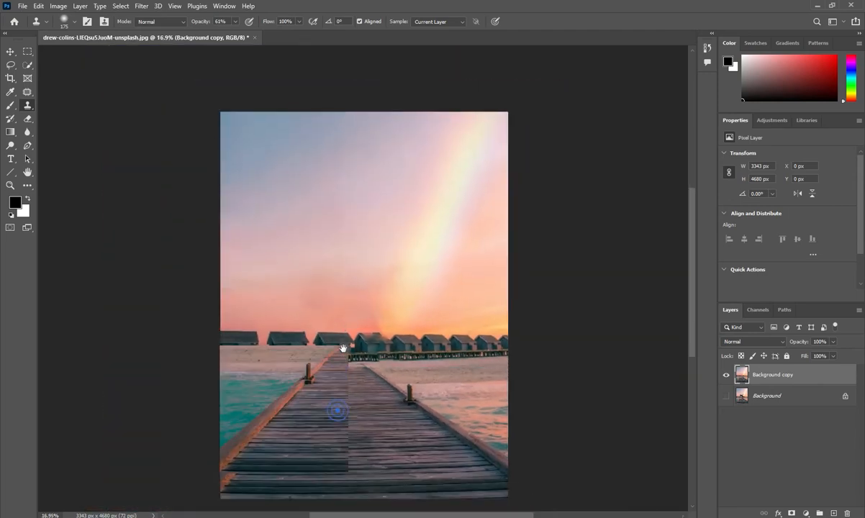
{"action": "scroll", "coordinate": [344, 343], "scroll_direction": "up", "scroll_amount": 4}
{"action": "scroll", "coordinate": [443, 313], "scroll_direction": "up", "scroll_amount": 4}
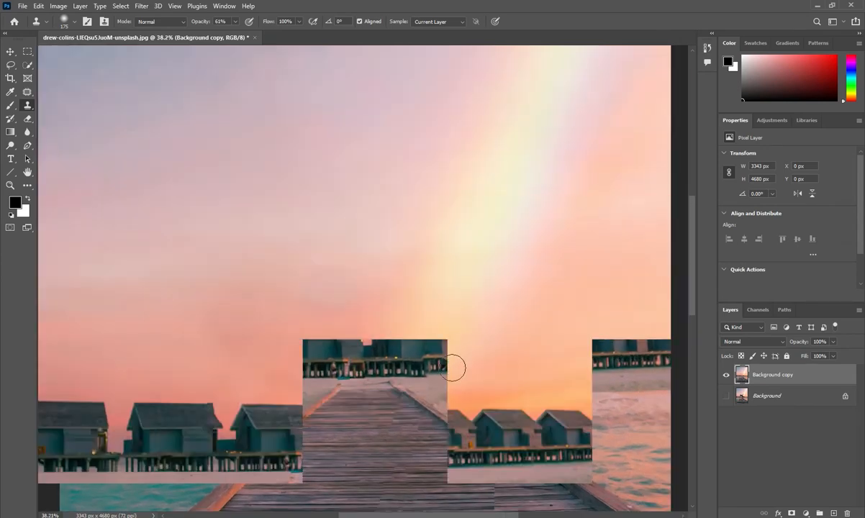
- Clone roof texture from the neighbouring hut over the pale patches along the damaged roof's ridge, using a 90 px Clone Stamp brush
{"action": "left_click_drag", "start_coordinate": [378, 450], "coordinate": [386, 319]}
{"action": "key", "text": "bracketleft"}
{"action": "key", "text": "bracketleft"}
{"action": "key", "text": "bracketleft"}
{"action": "key", "text": "bracketleft"}
{"action": "left_click", "coordinate": [186, 301], "text": "alt"}
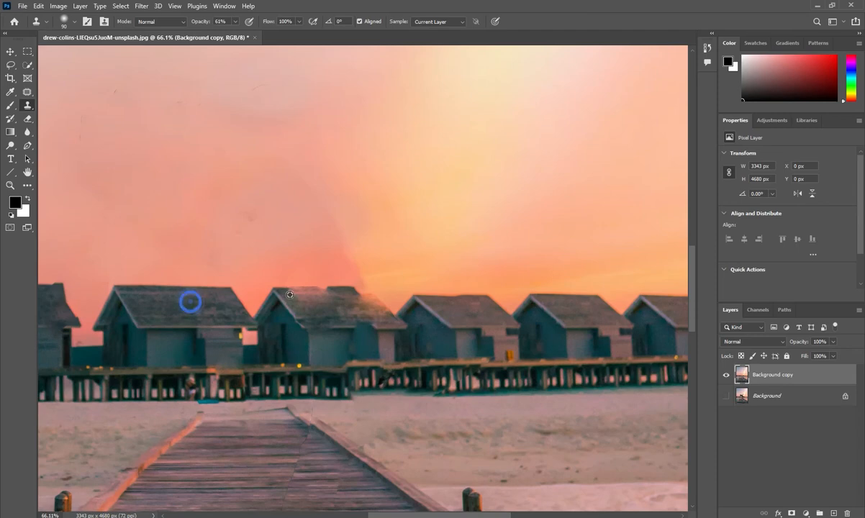
{"action": "mouse_move", "coordinate": [297, 297]}
{"action": "left_mouse_down"}
{"action": "mouse_move", "coordinate": [369, 299]}
{"action": "mouse_move", "coordinate": [361, 302]}
{"action": "left_mouse_up"}
- Resample the neighbouring hut's roof and clone it over the remaining faded area down to the damaged roof's sloping edge
{"action": "left_click", "coordinate": [198, 301], "text": "alt"}
{"action": "left_click", "coordinate": [194, 309], "text": "alt"}
{"action": "left_click", "coordinate": [163, 310], "text": "alt"}
{"action": "mouse_move", "coordinate": [301, 297]}
{"action": "left_mouse_down"}
{"action": "mouse_move", "coordinate": [332, 304]}
{"action": "mouse_move", "coordinate": [298, 295]}
{"action": "mouse_move", "coordinate": [358, 298]}
{"action": "mouse_move", "coordinate": [341, 318]}
{"action": "mouse_move", "coordinate": [381, 314]}
{"action": "left_mouse_up"}
{"action": "left_click", "coordinate": [177, 310], "text": "alt"}
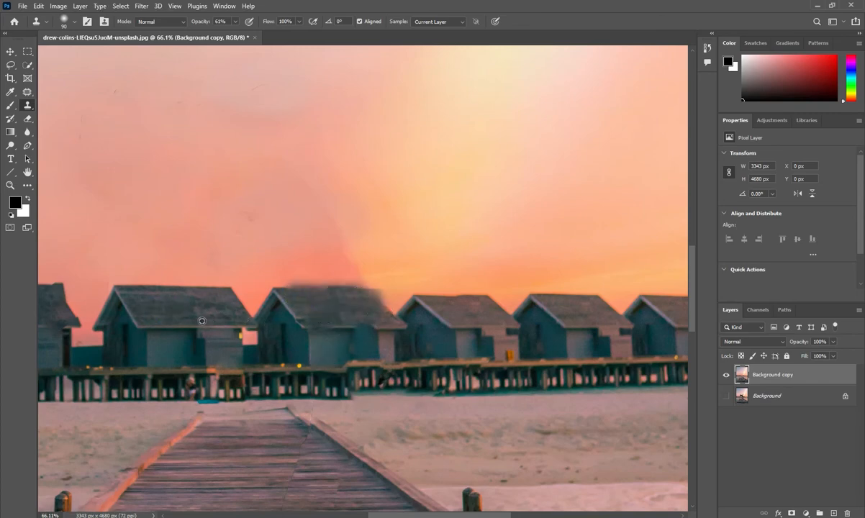
- Sample the neighbouring hut's roof again and undo the last two clone strokes on the repaired roof
{"action": "scroll", "coordinate": [403, 317], "scroll_direction": "up", "scroll_amount": 2}
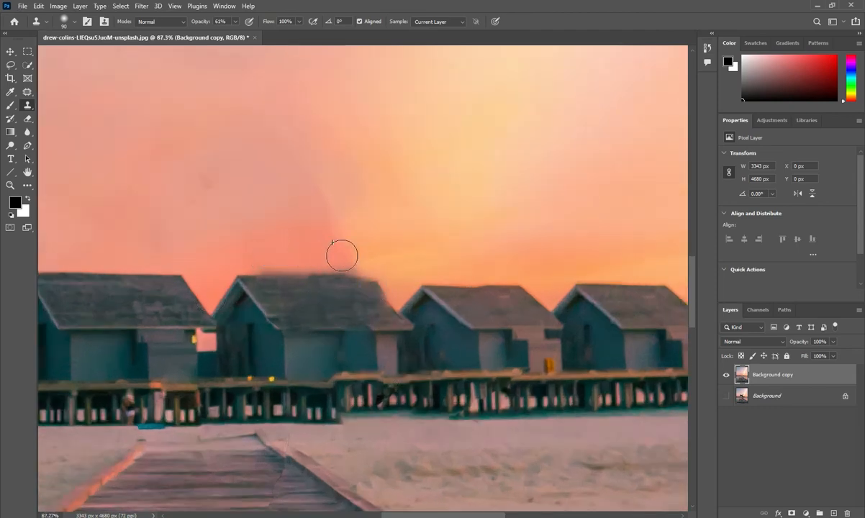
{"action": "scroll", "coordinate": [342, 256], "scroll_direction": "down", "scroll_amount": 6}
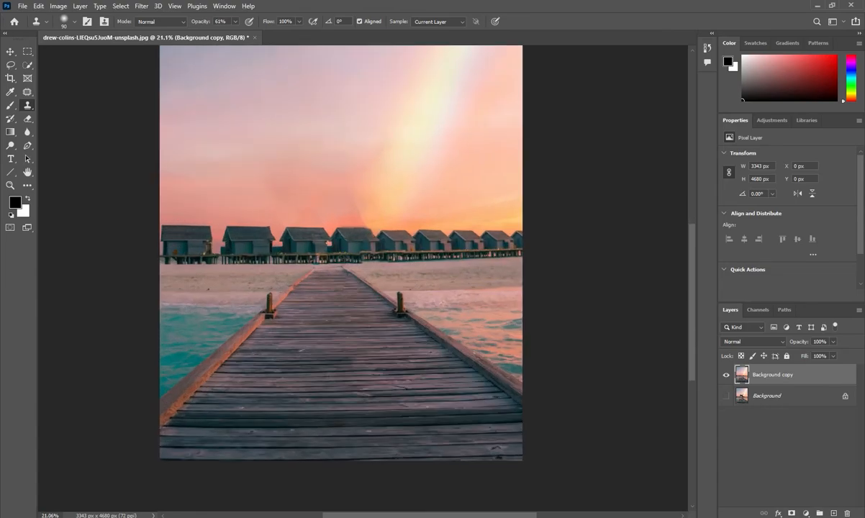
{"action": "scroll", "coordinate": [364, 230], "scroll_direction": "up", "scroll_amount": 8}
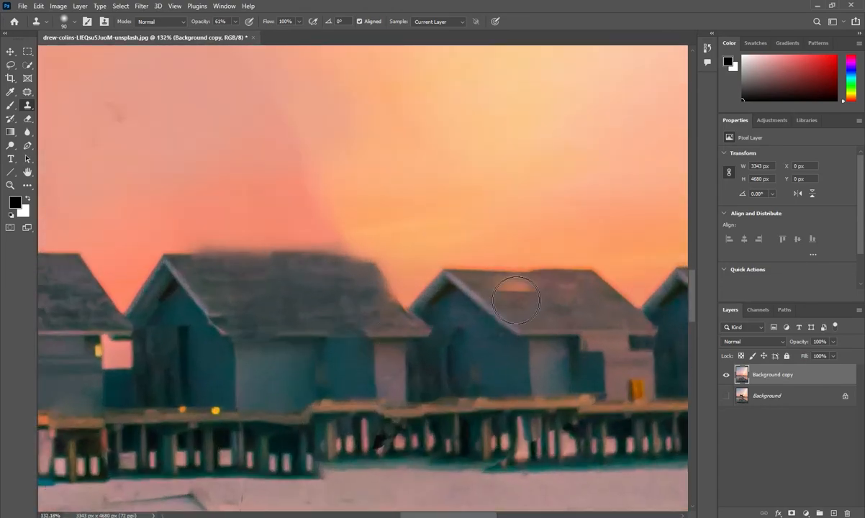
{"action": "left_click_drag", "start_coordinate": [254, 271], "coordinate": [361, 253]}
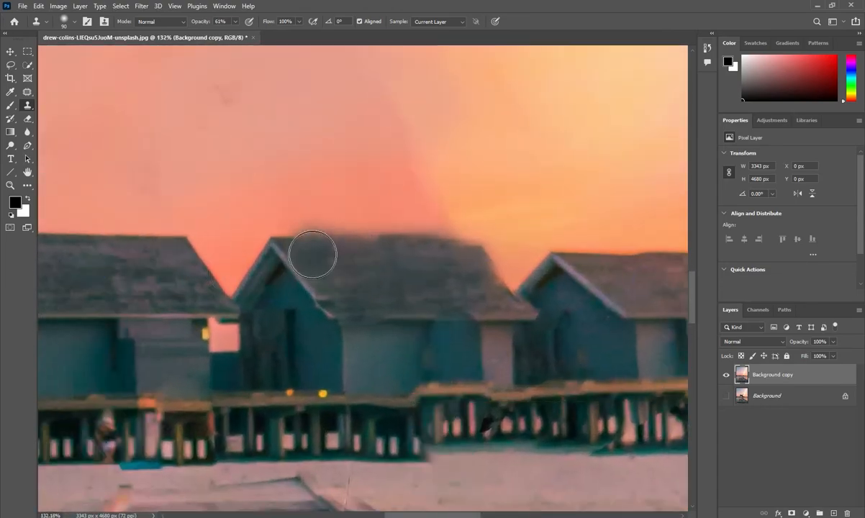
{"action": "left_click", "coordinate": [88, 270], "text": "alt"}
{"action": "key", "text": "ctrl+z"}
{"action": "key", "text": "ctrl+z"}
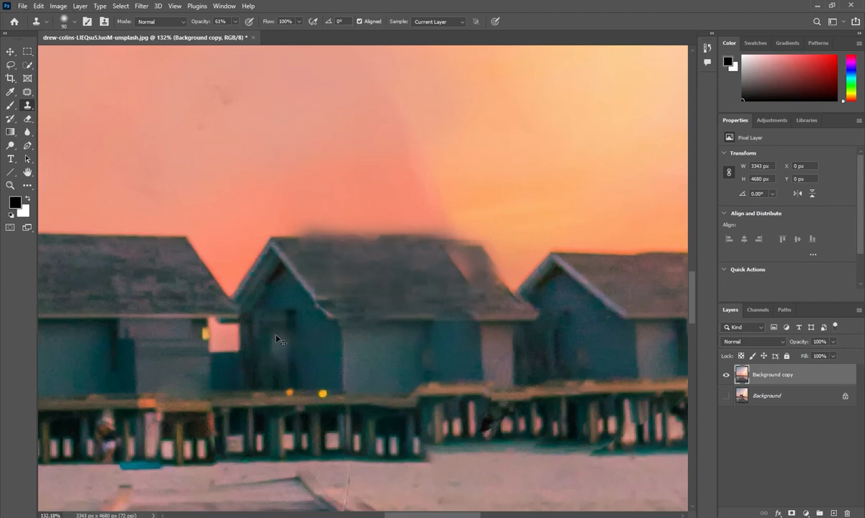
- Outline a sky area about 317 by 136 px above the repaired roof with the Patch tool, following the ridge line along its lower edge
{"action": "scroll", "coordinate": [310, 359], "scroll_direction": "down", "scroll_amount": 6}
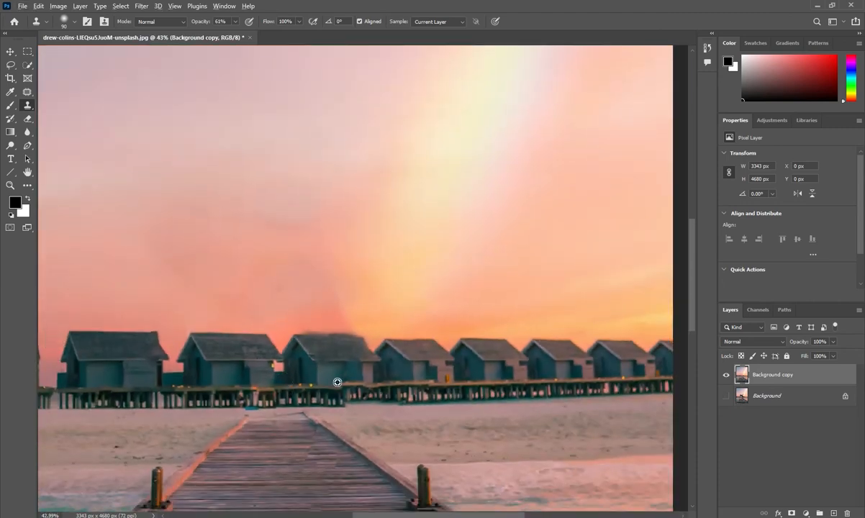
{"action": "scroll", "coordinate": [344, 309], "scroll_direction": "up", "scroll_amount": 5}
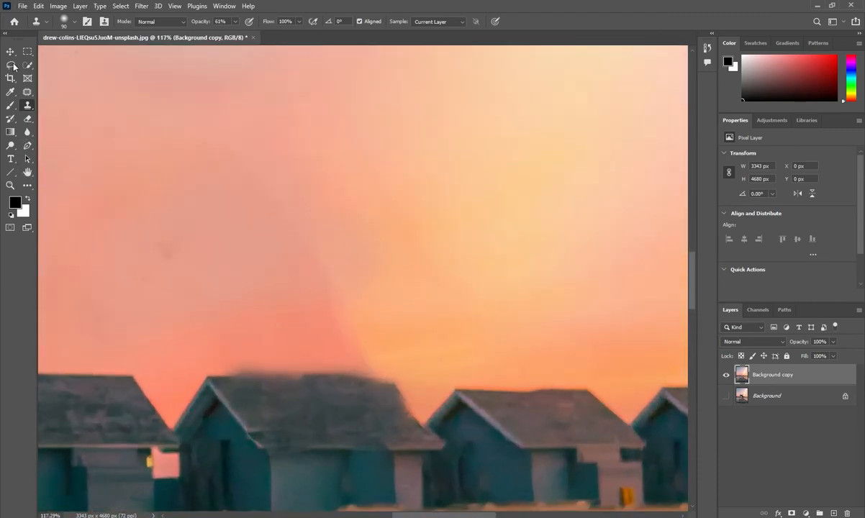
{"action": "left_click", "coordinate": [28, 94]}
{"action": "left_click", "coordinate": [69, 111]}
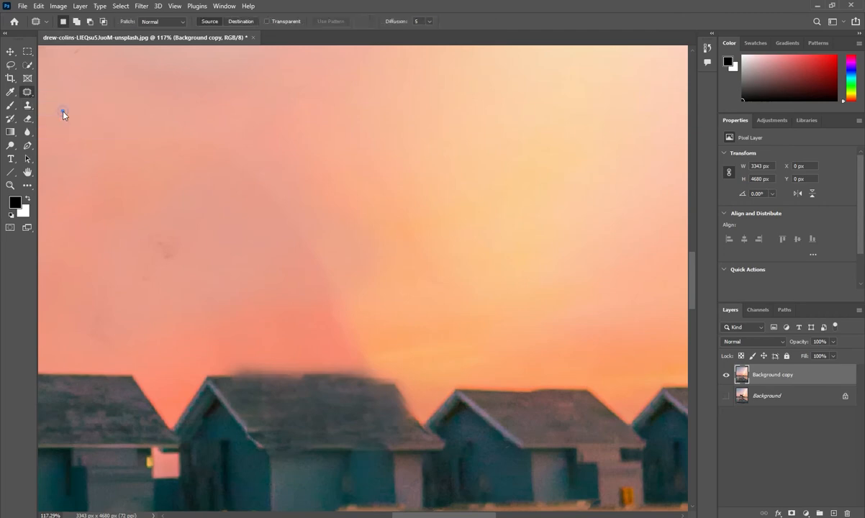
{"action": "mouse_move", "coordinate": [213, 321]}
{"action": "left_mouse_down"}
{"action": "mouse_move", "coordinate": [218, 375]}
{"action": "mouse_move", "coordinate": [244, 378]}
{"action": "left_mouse_up"}
{"action": "left_click_drag", "start_coordinate": [338, 378], "coordinate": [386, 378]}
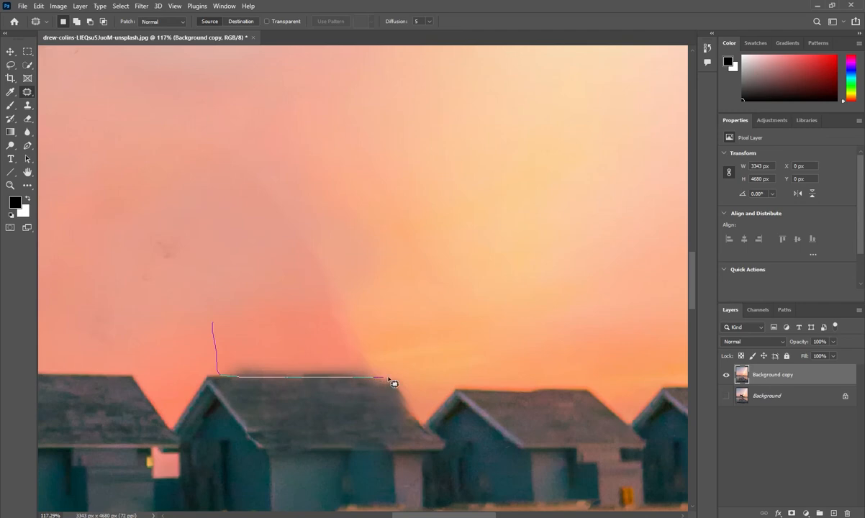
{"action": "mouse_move", "coordinate": [396, 346]}
{"action": "left_mouse_down"}
{"action": "mouse_move", "coordinate": [350, 296]}
{"action": "mouse_move", "coordinate": [241, 297]}
{"action": "left_mouse_up"}
{"action": "left_click_drag", "start_coordinate": [219, 335], "coordinate": [213, 328]}
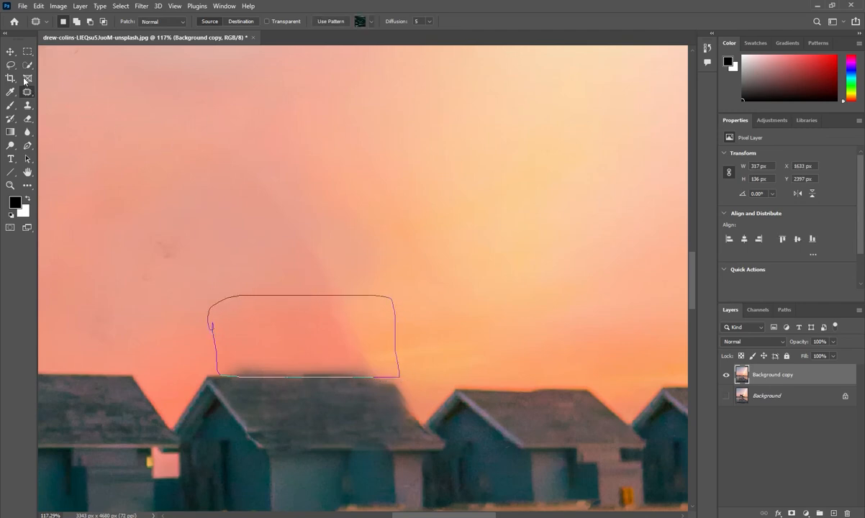
- Clone sampled sky inside the selection over the blurred roof edge with the Clone Stamp to straighten the ridge, and deselect
{"action": "left_click", "coordinate": [27, 106]}
{"action": "left_click", "coordinate": [58, 107]}
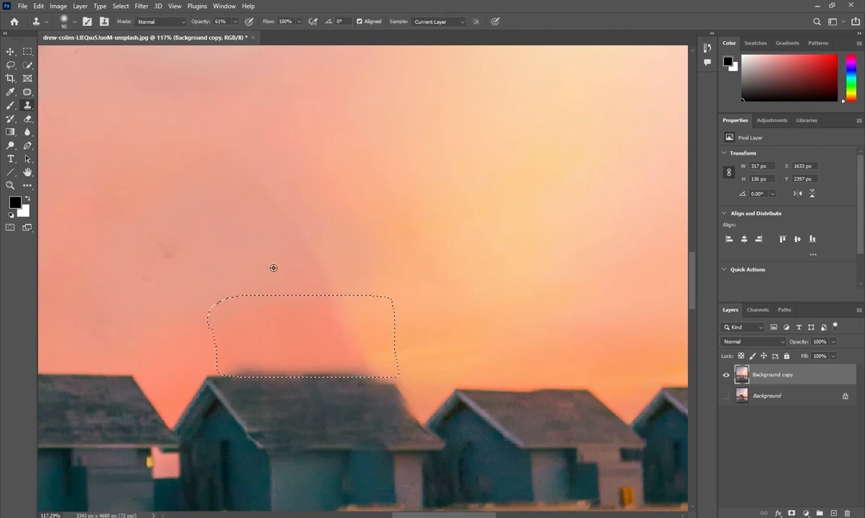
{"action": "left_click", "coordinate": [290, 282], "text": "alt"}
{"action": "left_click_drag", "start_coordinate": [245, 351], "coordinate": [370, 358]}
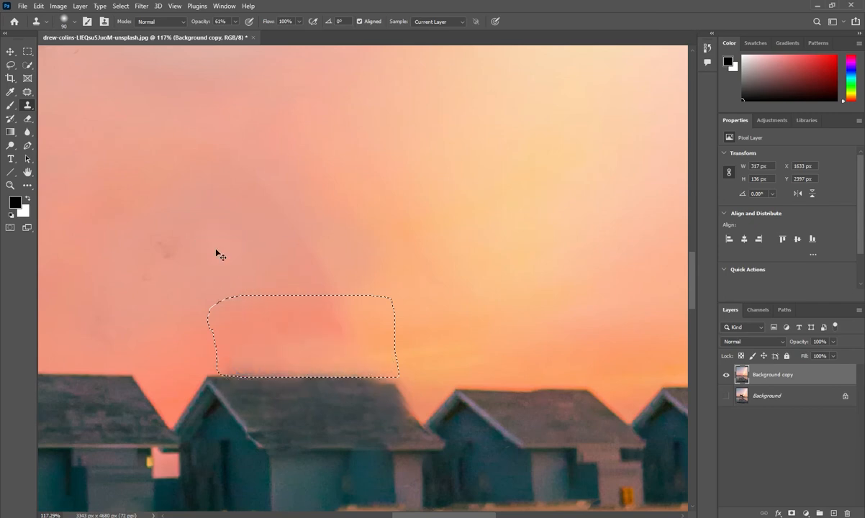
{"action": "key", "text": "ctrl+d"}
- Show the Background layer and toggle the Background copy layer's visibility repeatedly to compare the retouched photo with the original
{"action": "scroll", "coordinate": [442, 345], "scroll_direction": "down", "scroll_amount": 5}
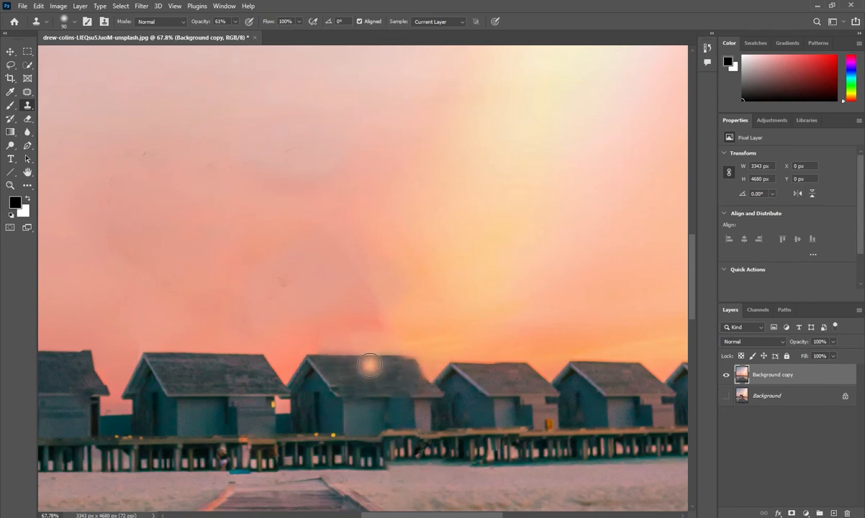
{"action": "scroll", "coordinate": [361, 348], "scroll_direction": "down", "scroll_amount": 3}
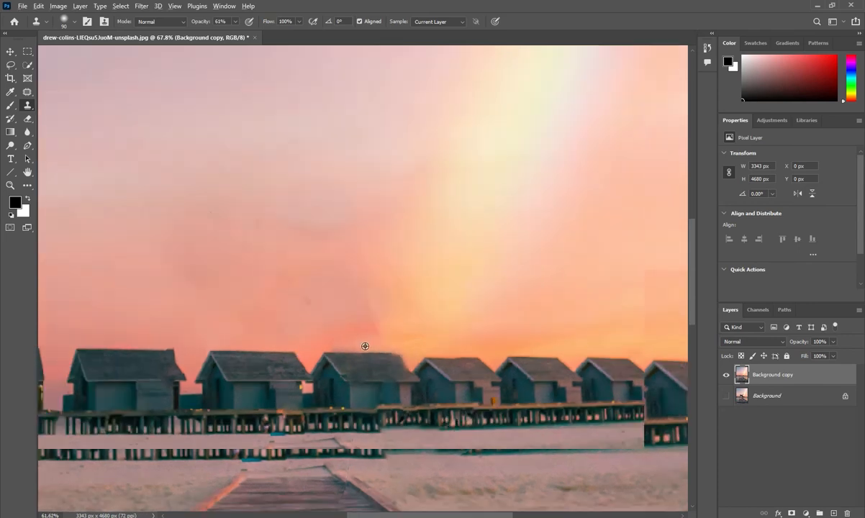
{"action": "scroll", "coordinate": [279, 392], "scroll_direction": "down", "scroll_amount": 2}
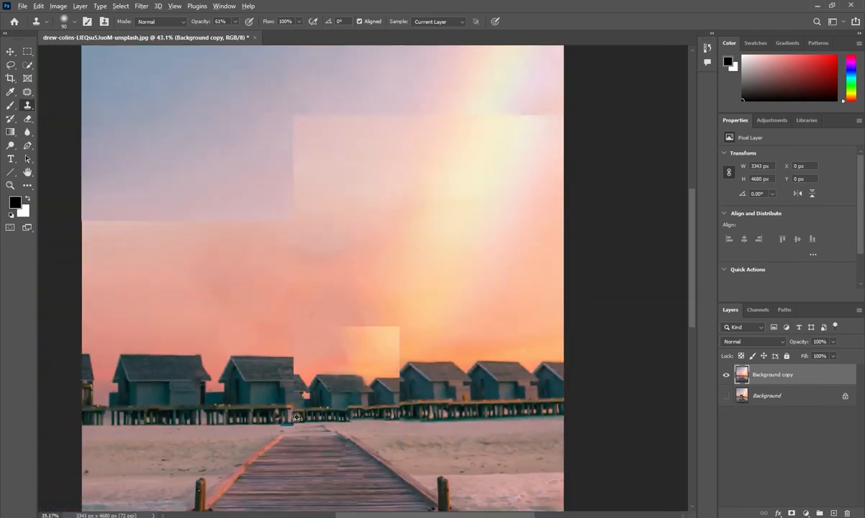
{"action": "left_click_drag", "start_coordinate": [295, 414], "coordinate": [291, 310]}
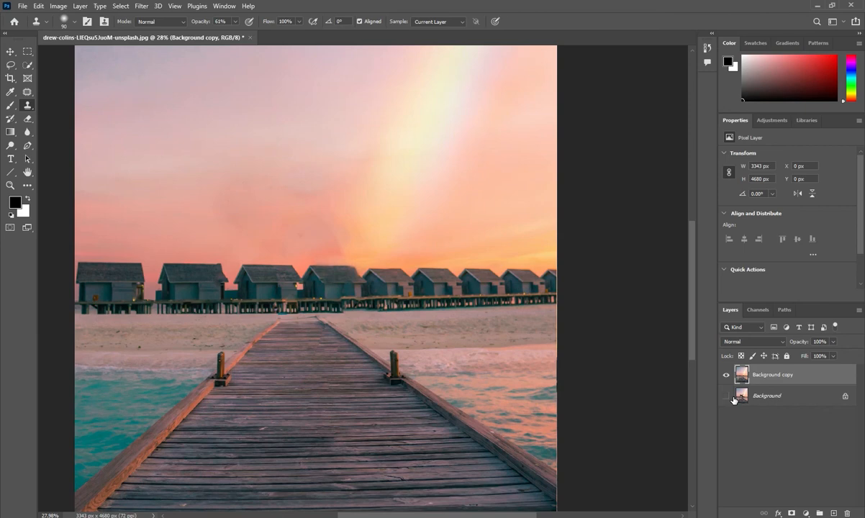
{"action": "left_click", "coordinate": [726, 397]}
{"action": "left_click", "coordinate": [725, 375]}
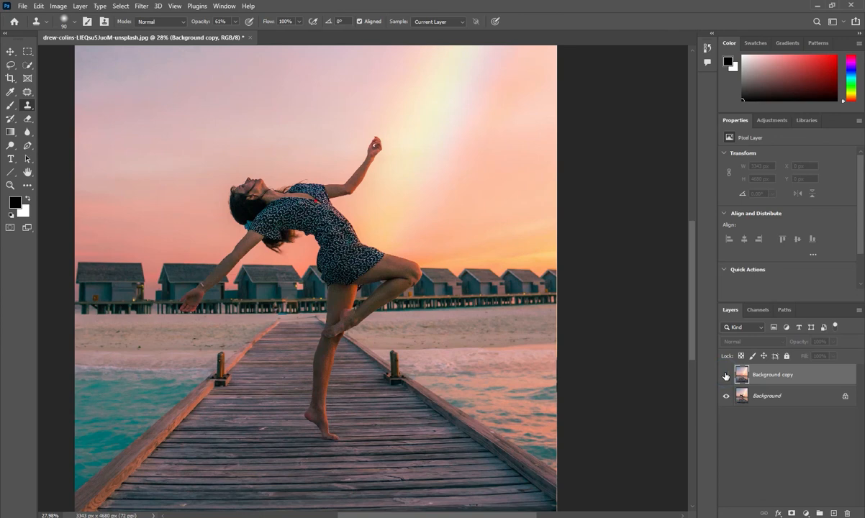
{"action": "left_click", "coordinate": [726, 375]}
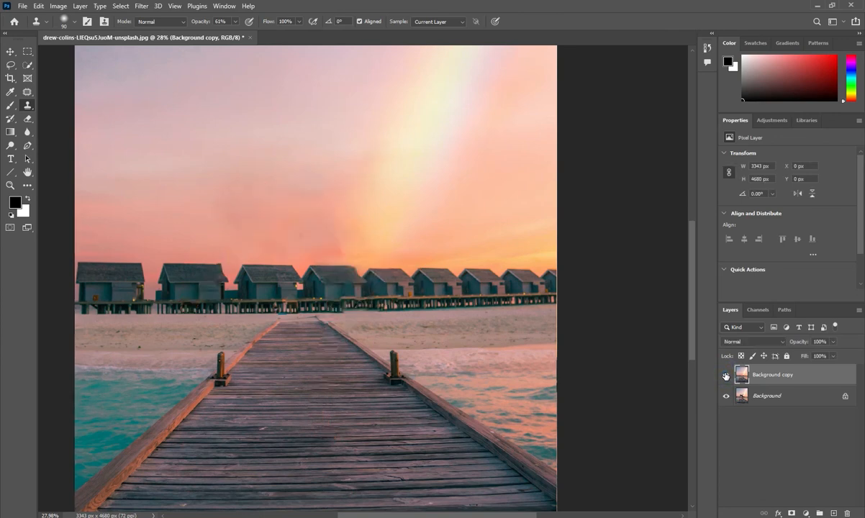
{"action": "left_click", "coordinate": [725, 375]}
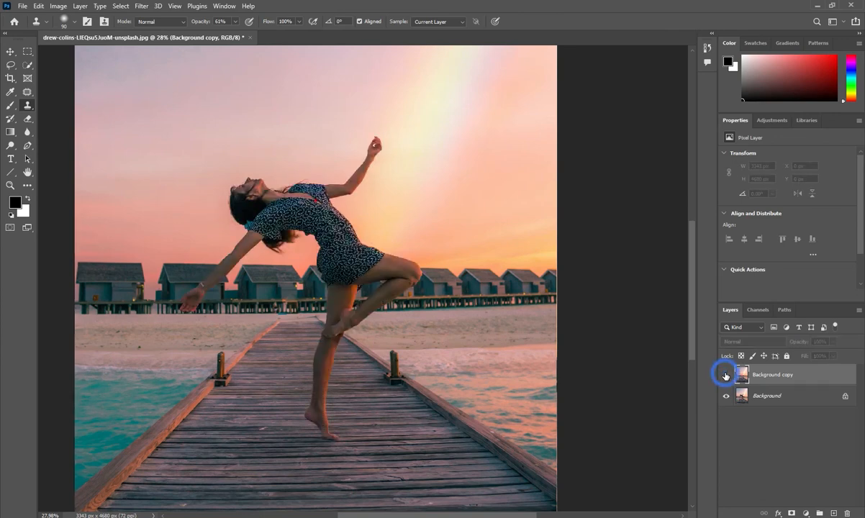
{"action": "left_click", "coordinate": [725, 375]}
{"action": "left_click", "coordinate": [725, 375]}
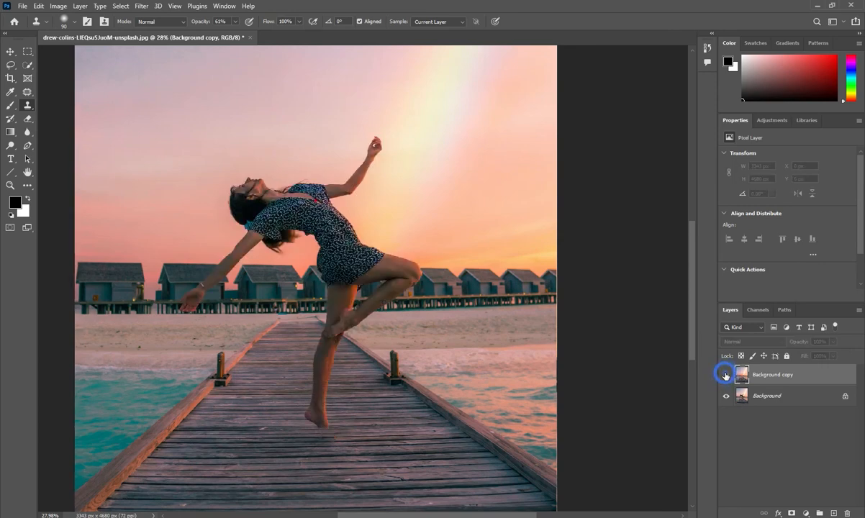
{"action": "left_click", "coordinate": [725, 375]}
{"action": "left_click", "coordinate": [725, 374]}
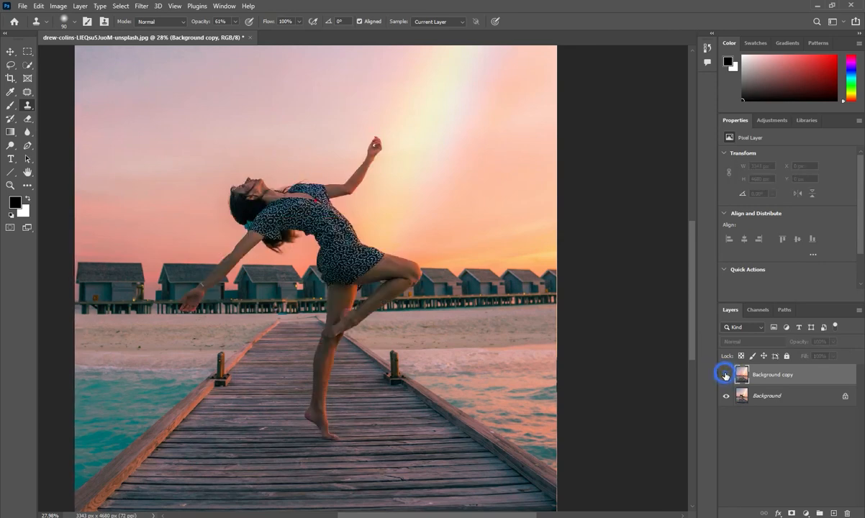